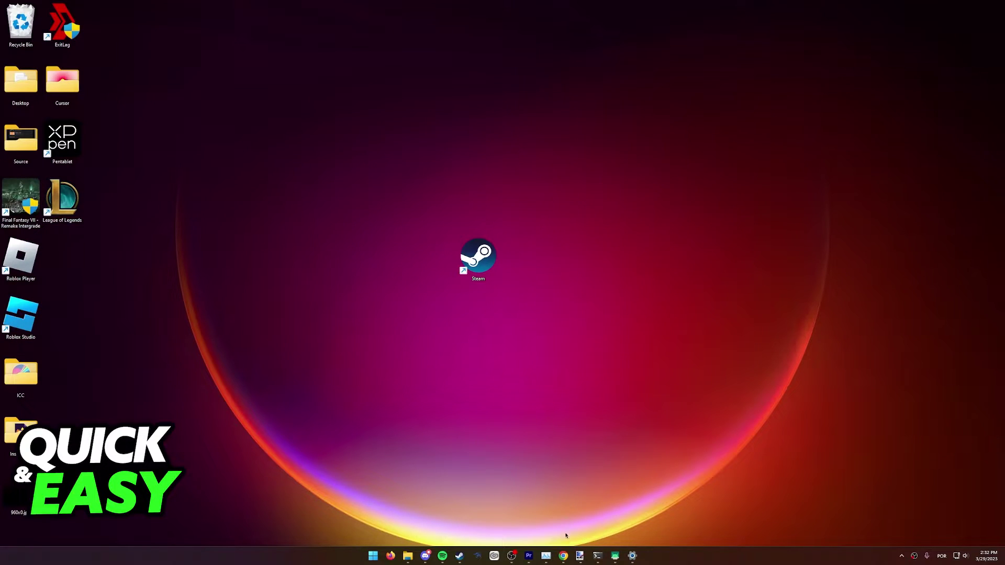
Review steamstat.us in Chrome for Steam service and connection-manager status.
click(565, 556)
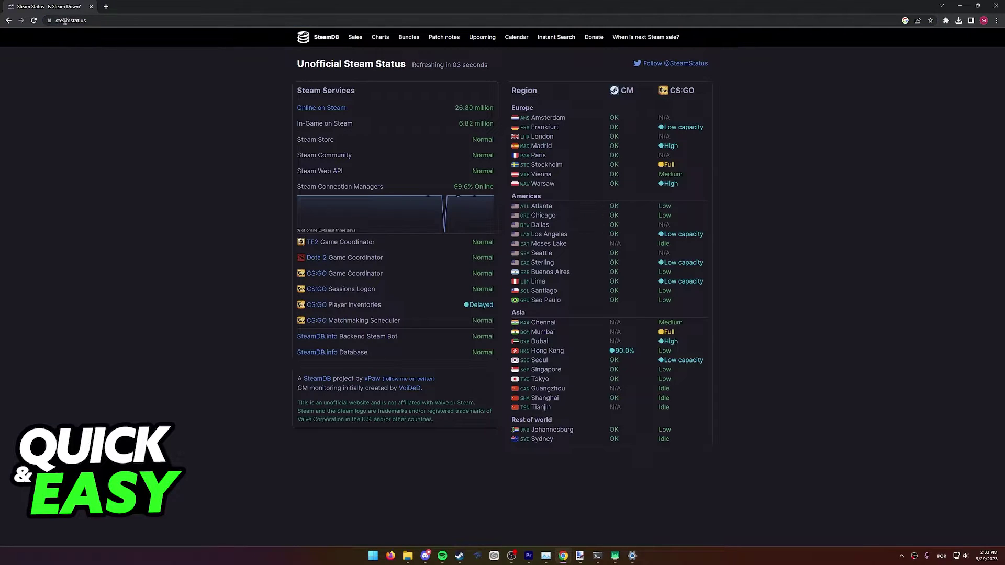
click(73, 21)
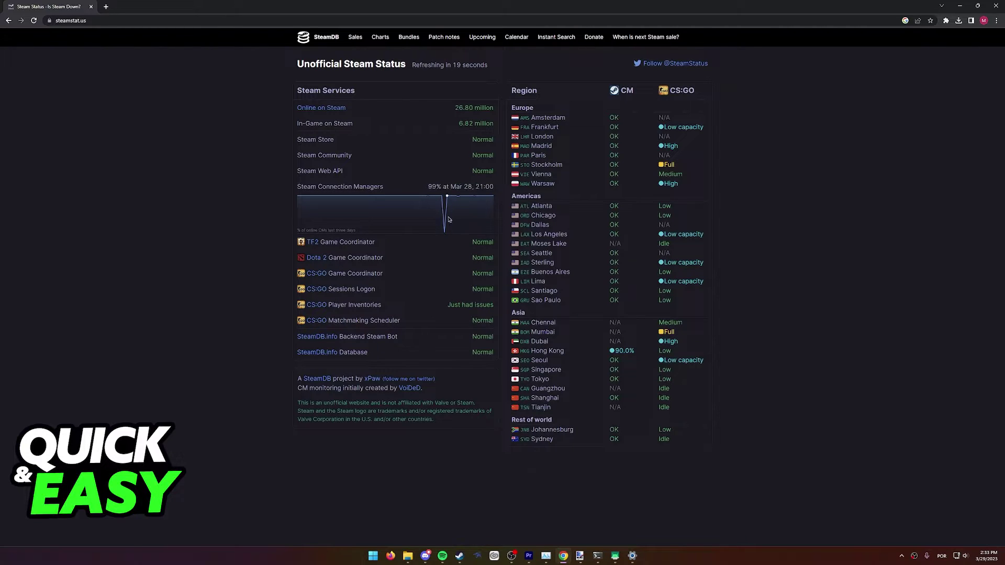
End the Steam (32 bit) process in Task Manager, then close it.
click(959, 6)
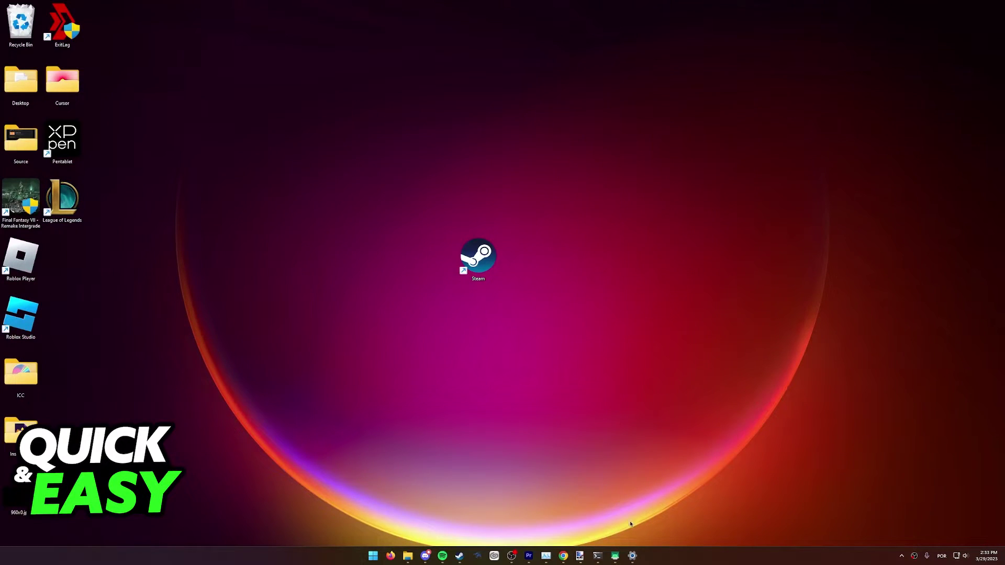
right_click(696, 556)
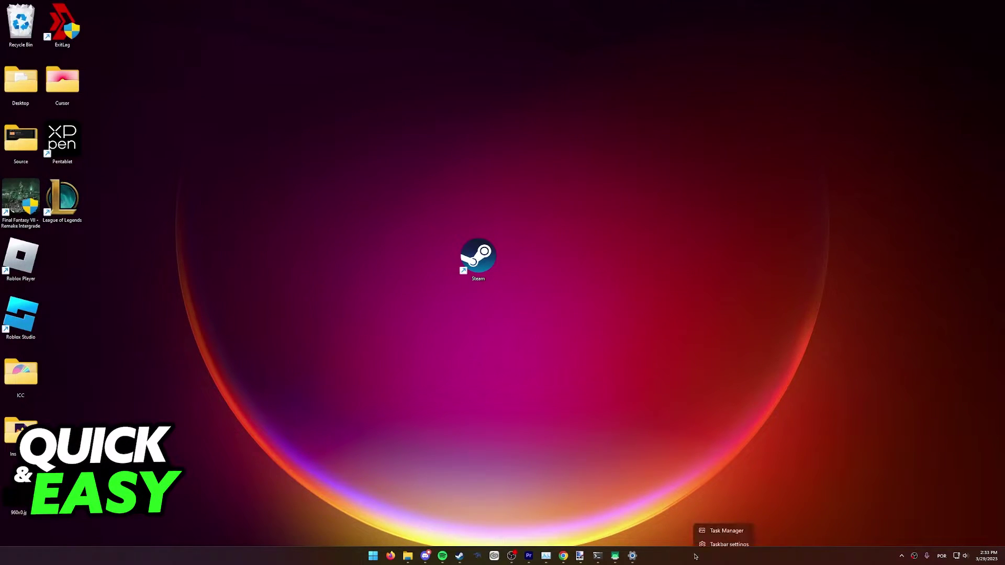
click(719, 531)
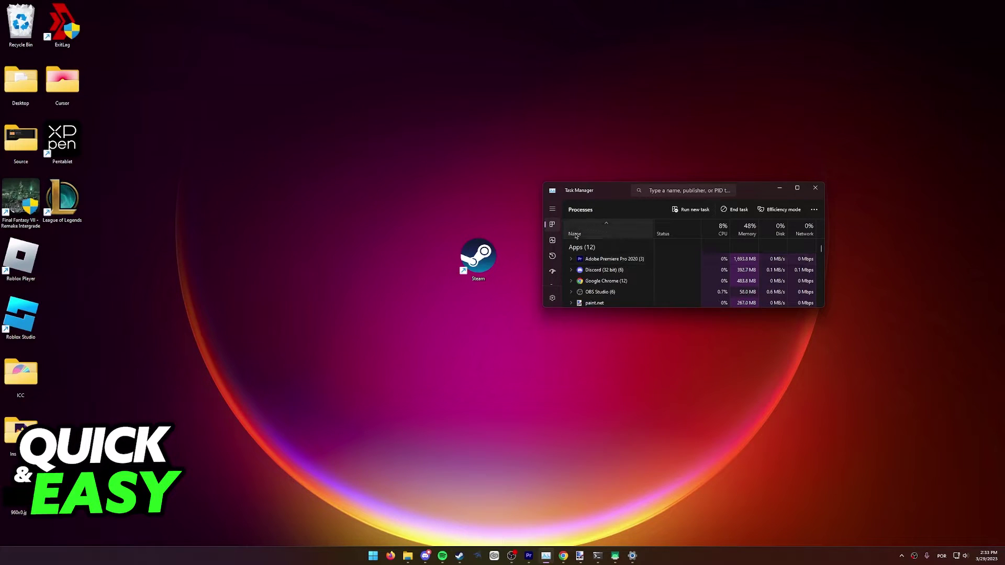
scroll(624, 281, down, 2)
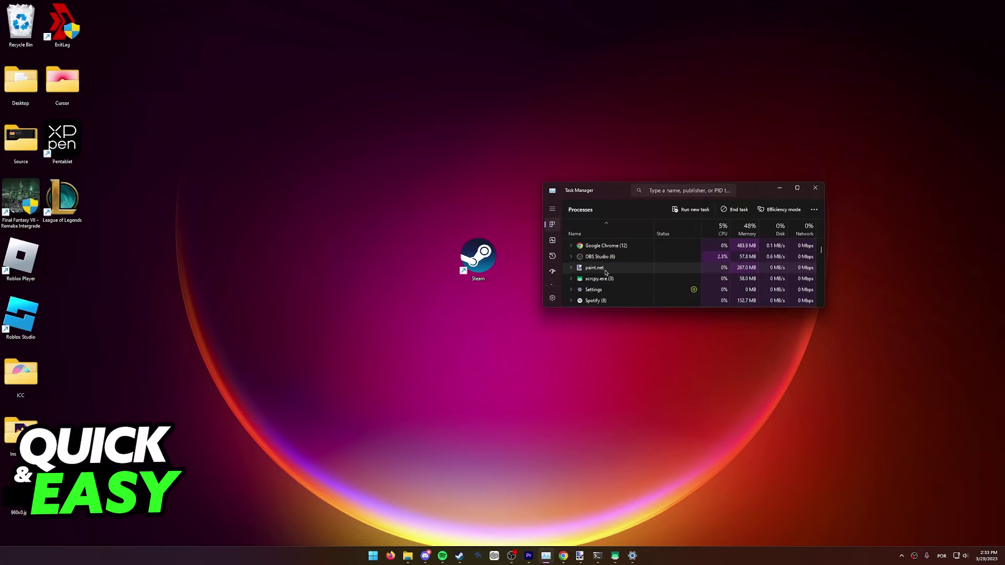
scroll(614, 260, up, 2)
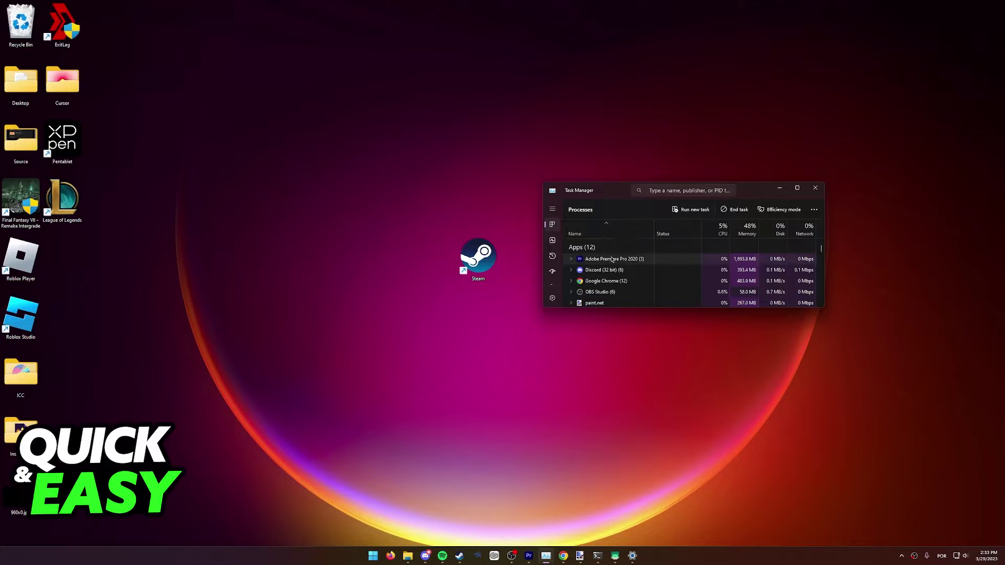
scroll(609, 267, down, 2)
scroll(609, 275, down, 2)
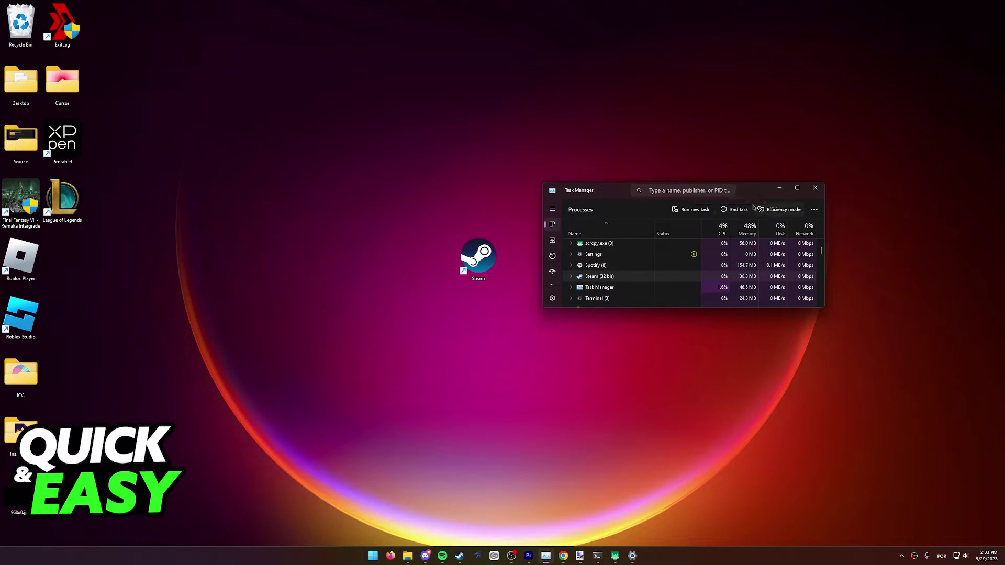
click(780, 189)
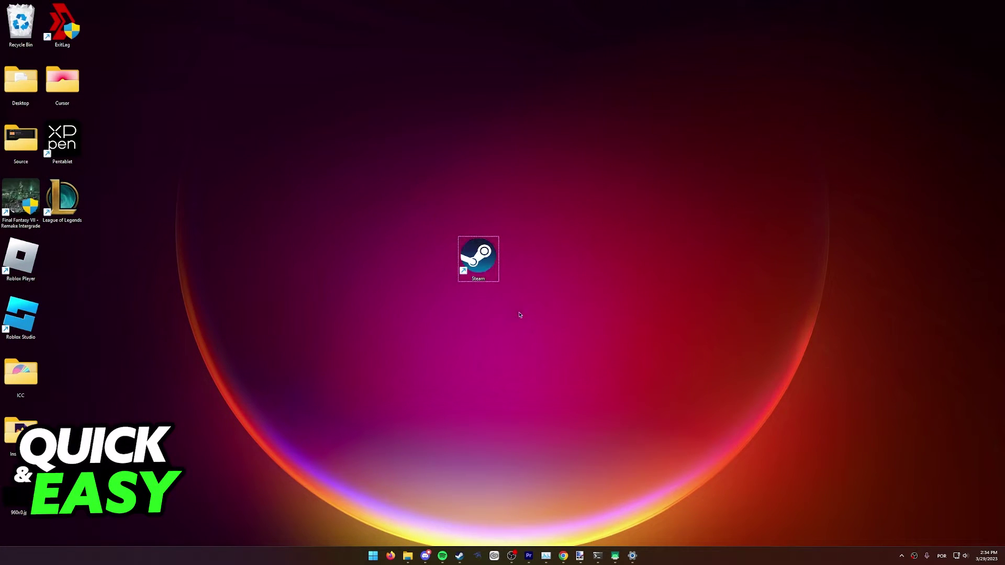
Run the Steam desktop shortcut as administrator via Show more options.
drag(577, 340, 472, 245)
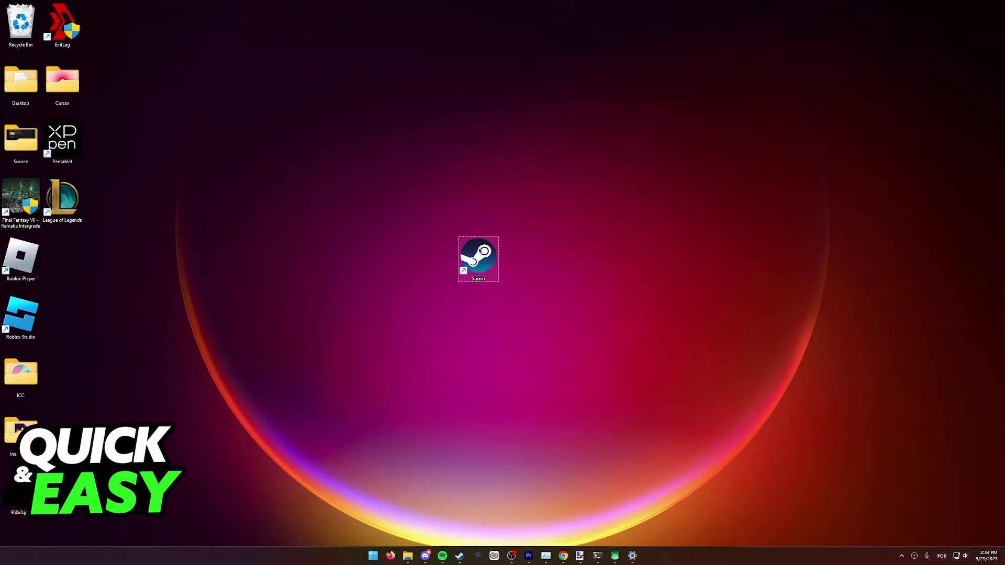
right_click(472, 245)
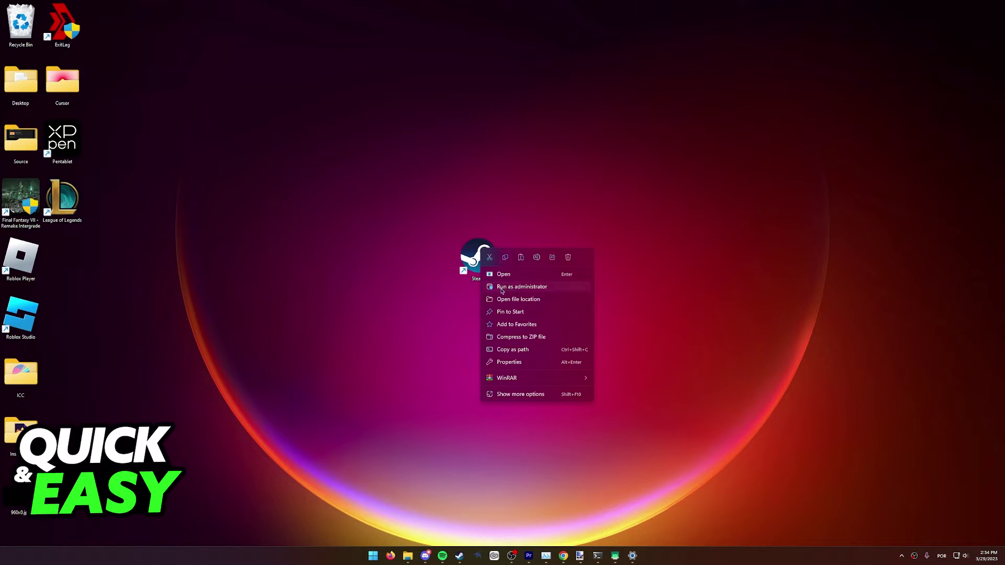
click(520, 394)
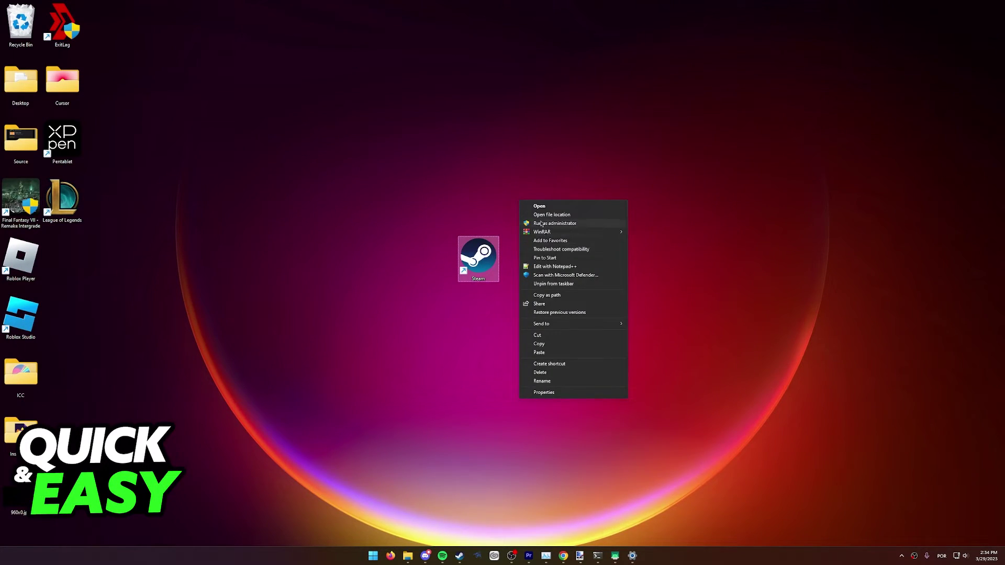
click(442, 215)
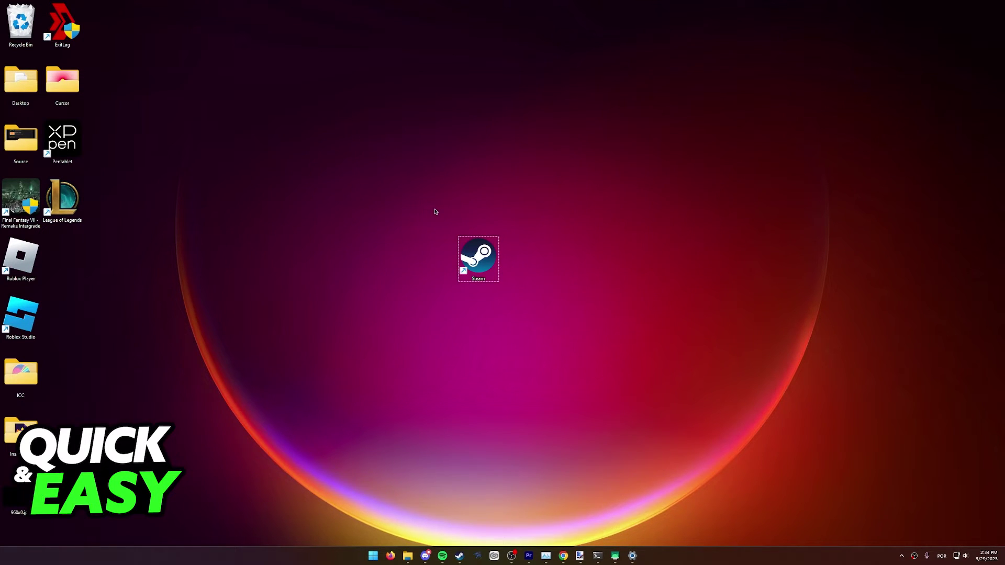
Run the Internet Connections troubleshooter from Other troubleshooters and move its window left.
click(632, 557)
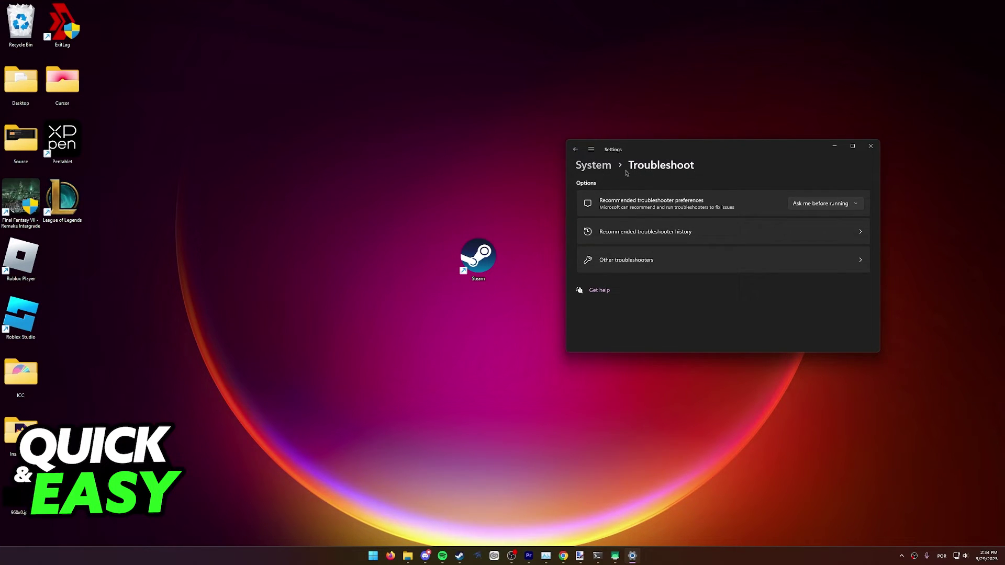
click(606, 268)
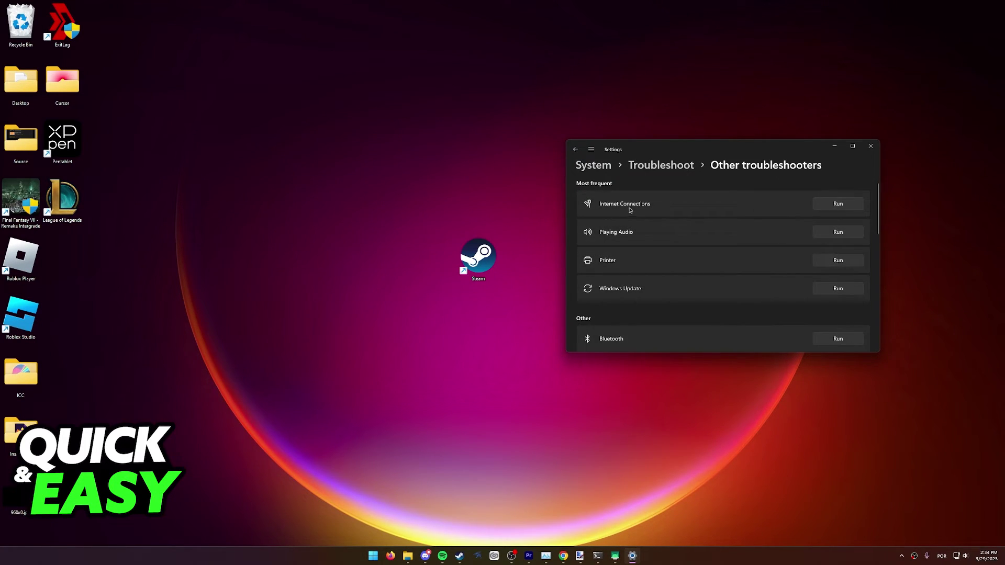
click(824, 204)
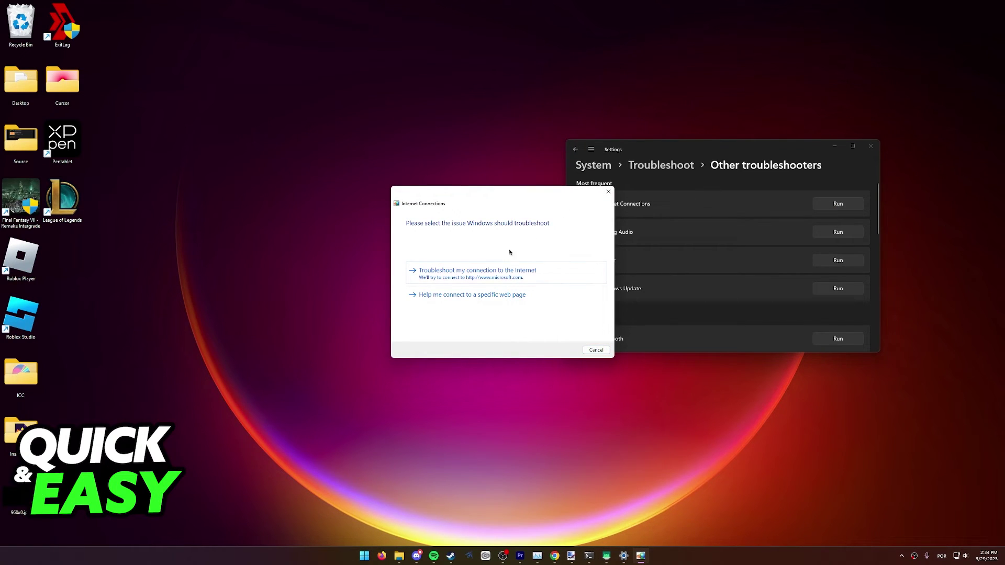
drag(502, 194, 250, 179)
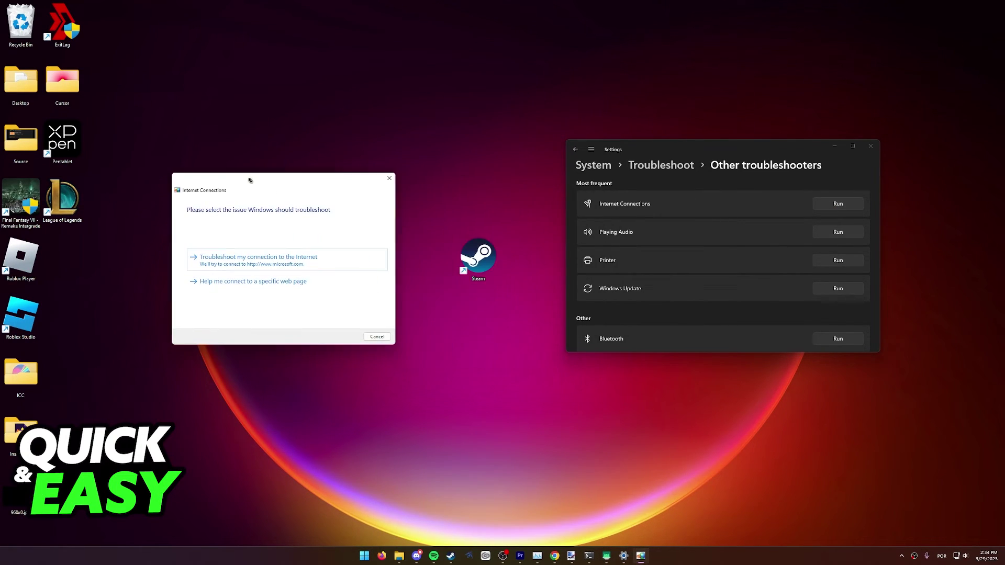